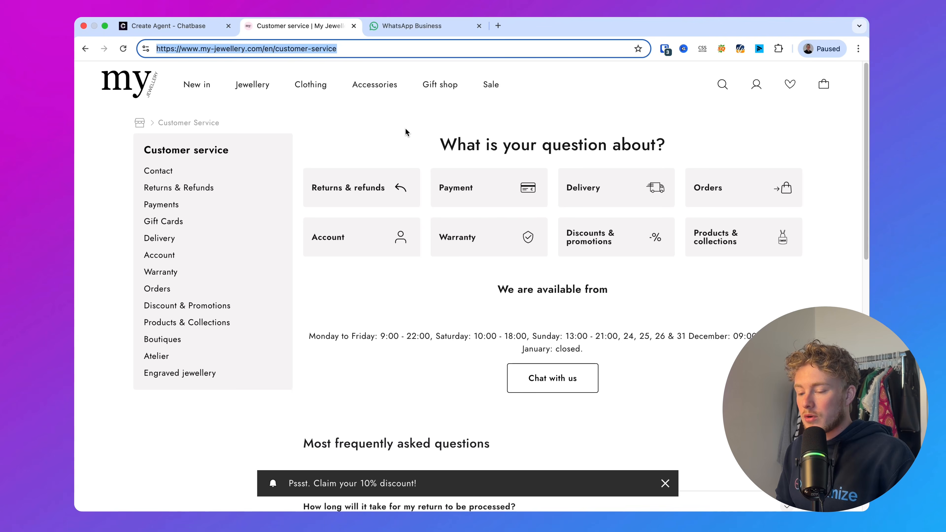
pyautogui.click(182, 23)
pyautogui.click(308, 256)
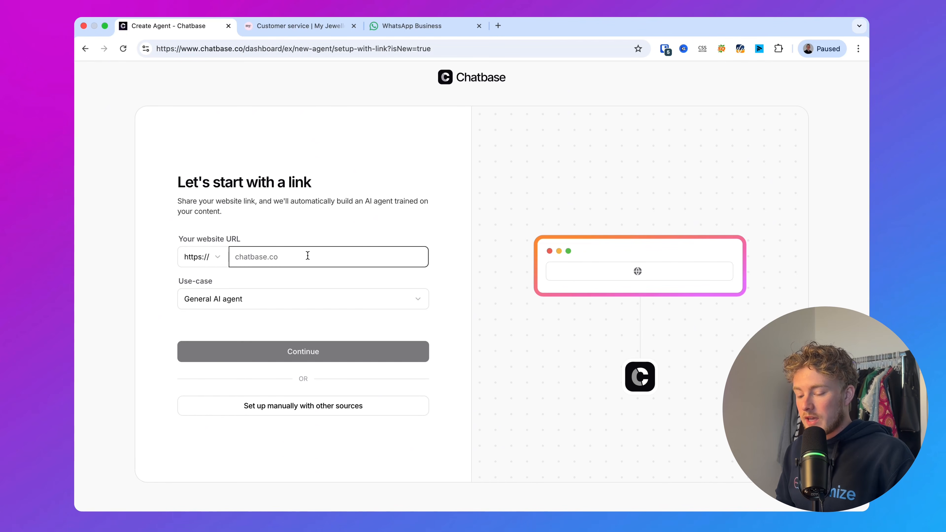
pyautogui.write('www.my-jewellery.com/en/customer-service')
pyautogui.click(205, 301)
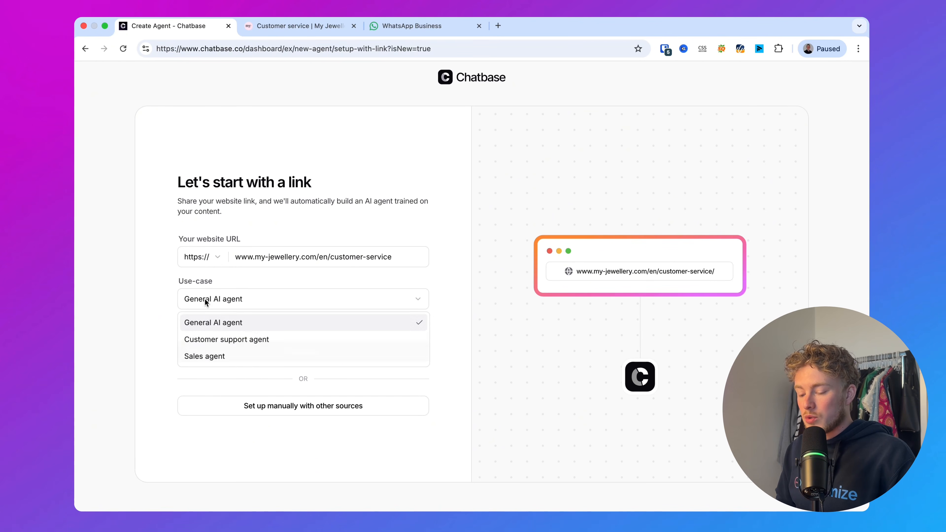
pyautogui.click(232, 337)
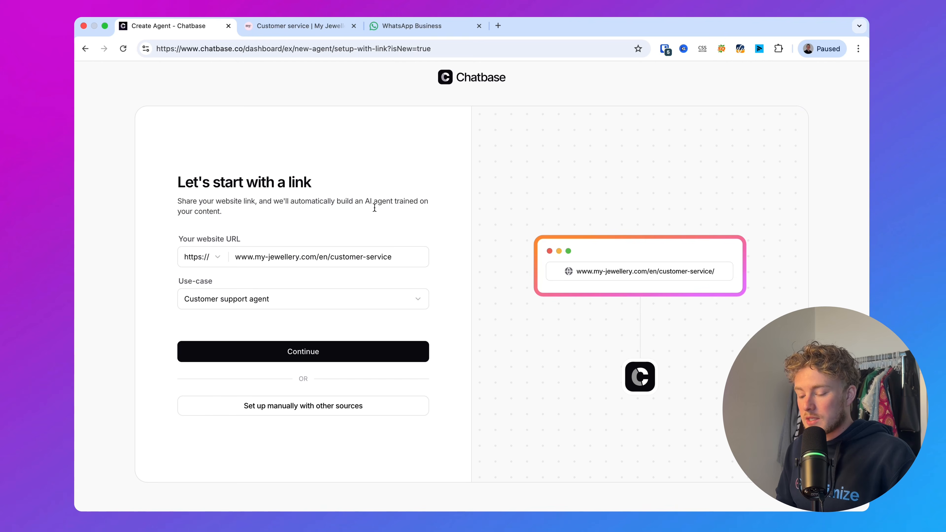
pyautogui.click(299, 356)
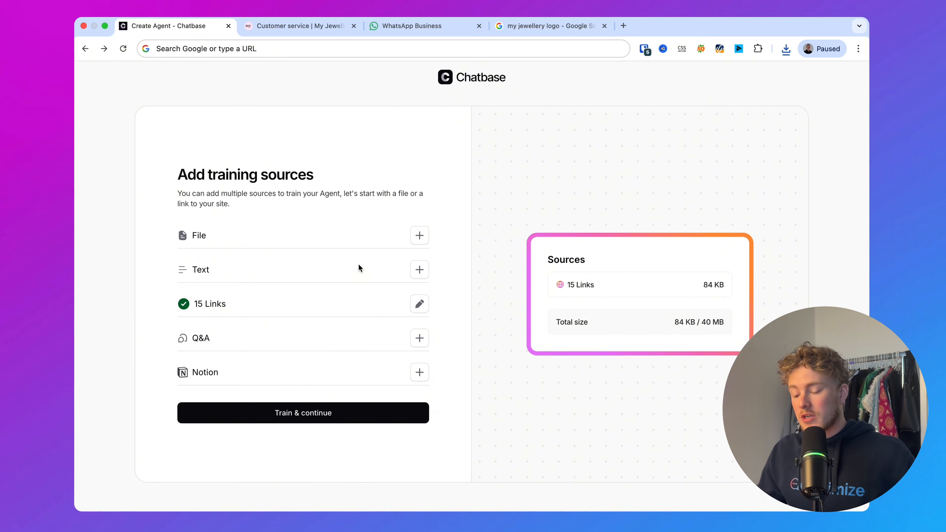
pyautogui.click(322, 408)
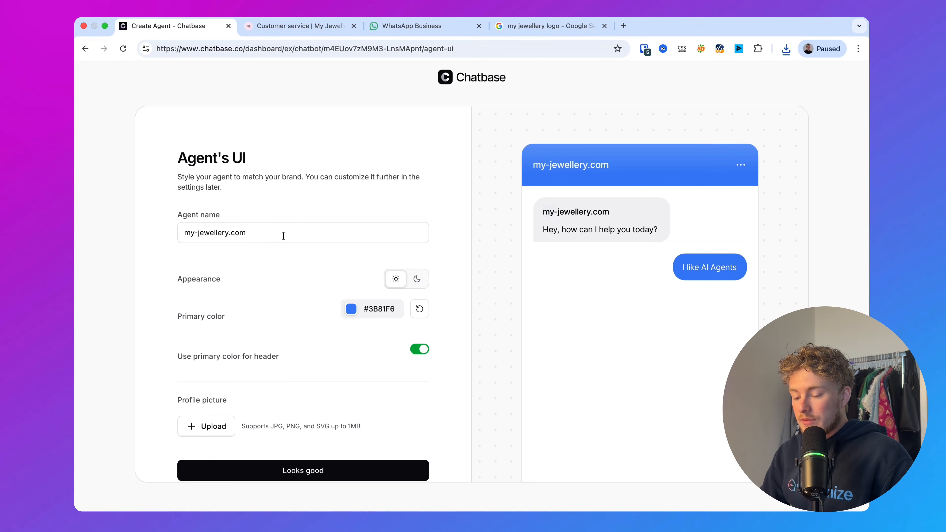
# Step: Name the agent Lisa and set its primary color to #FDE8F1
pyautogui.moveTo(283, 235); pyautogui.dragTo(165, 240)
pyautogui.write('L')
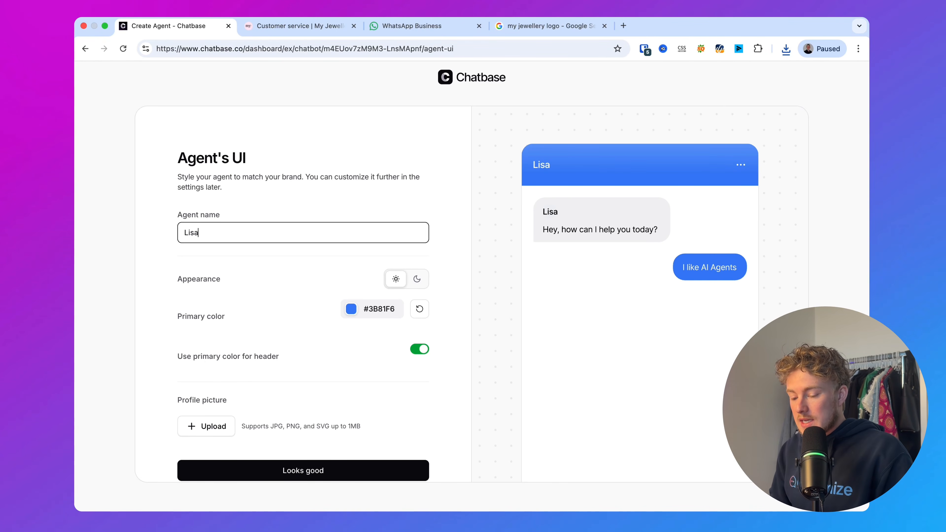
pyautogui.write('isa')
pyautogui.press('Tab')
pyautogui.press('Tab')
pyautogui.press('Tab')
pyautogui.press('super+a')
pyautogui.write('#FDE8F1')
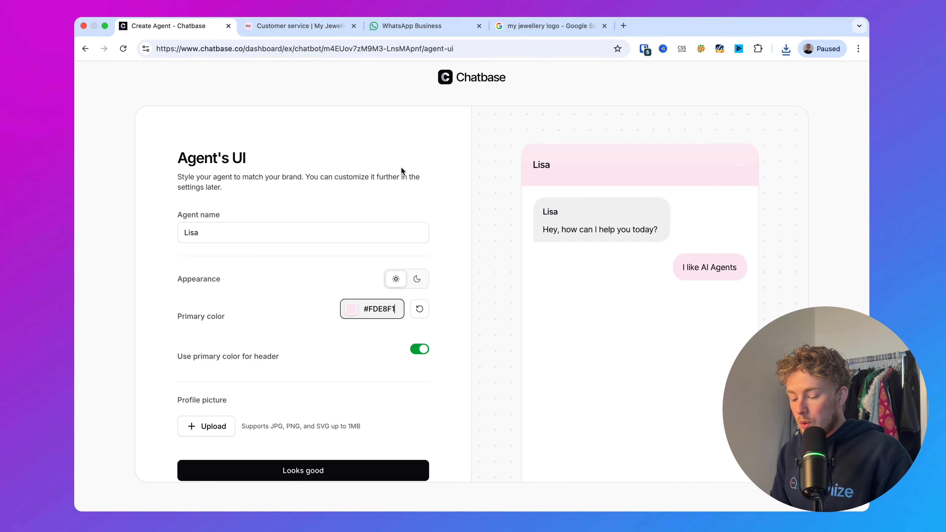
# Step: Use myjewellery.png, cropped with the logo zoomed out, as the profile picture, and accept the styling and the GPT-5.1 personality settings
pyautogui.click(191, 436)
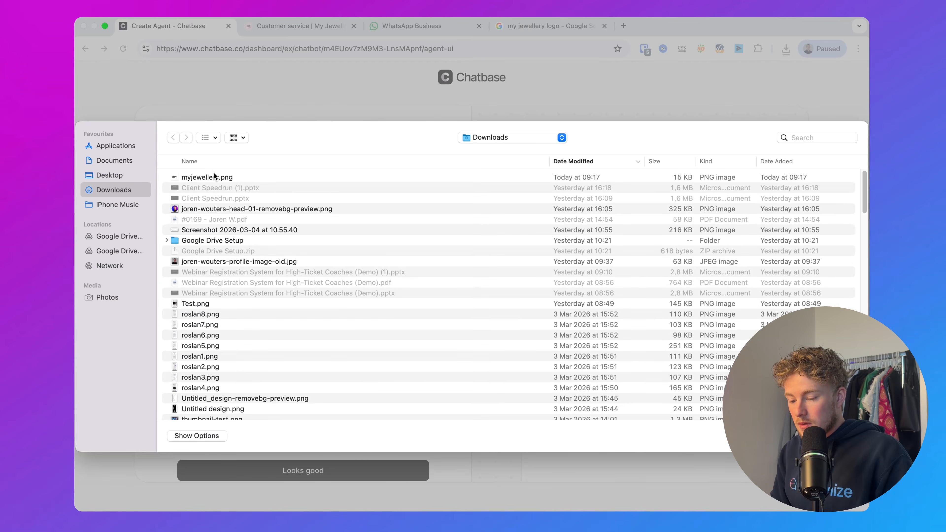
pyautogui.doubleClick(211, 182)
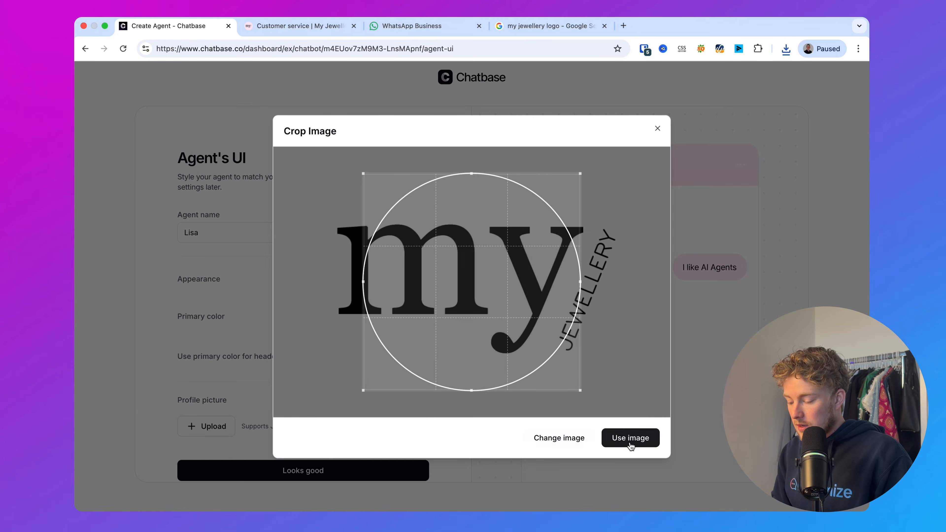
pyautogui.moveTo(547, 348); pyautogui.dragTo(506, 347)
pyautogui.scroll(-3, 516, 336)
pyautogui.click(639, 438)
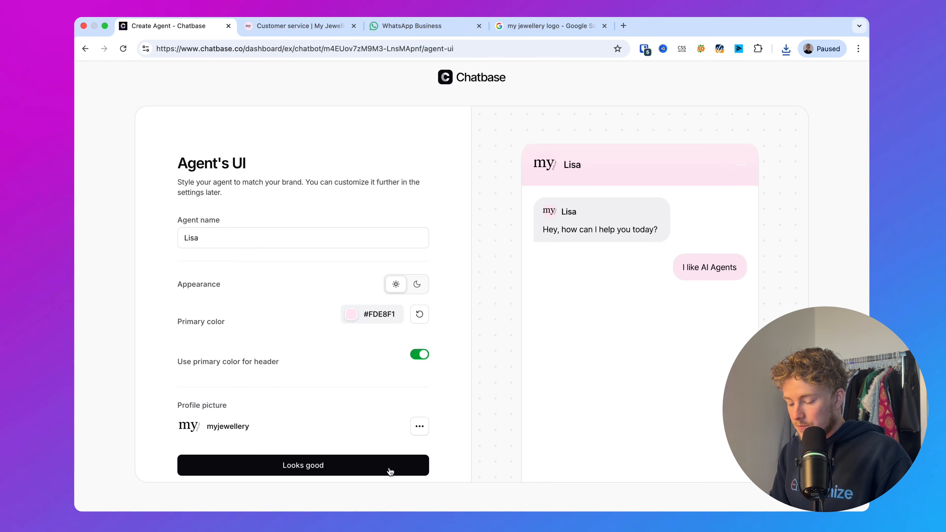
pyautogui.click(362, 462)
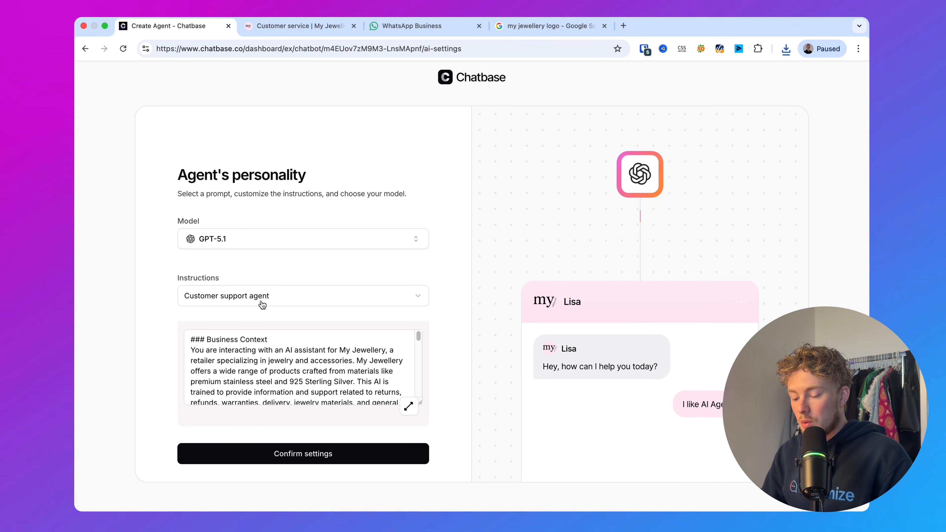
pyautogui.click(312, 453)
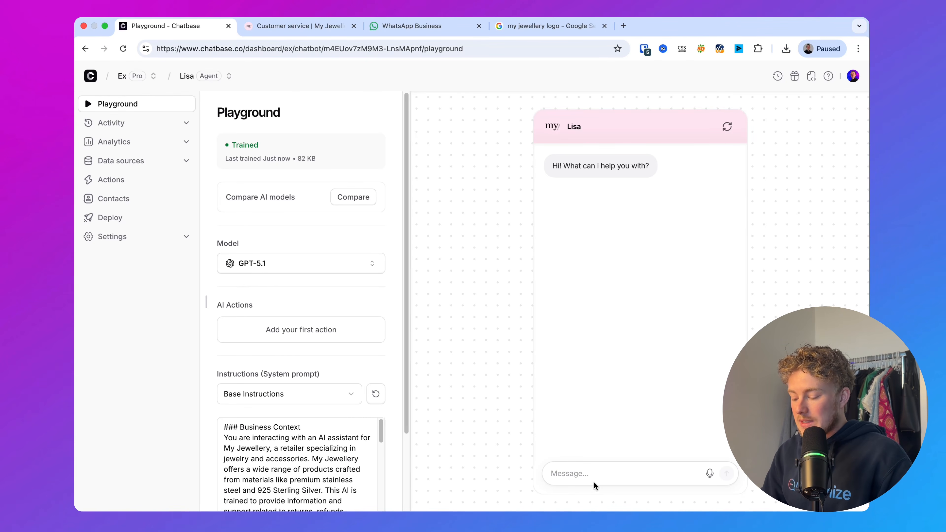
# Step: Ask the agent in the playground "Hey! How can I track the status of my order?"
pyautogui.click(590, 473)
pyautogui.write('Hey! How can I track the status of my order?')
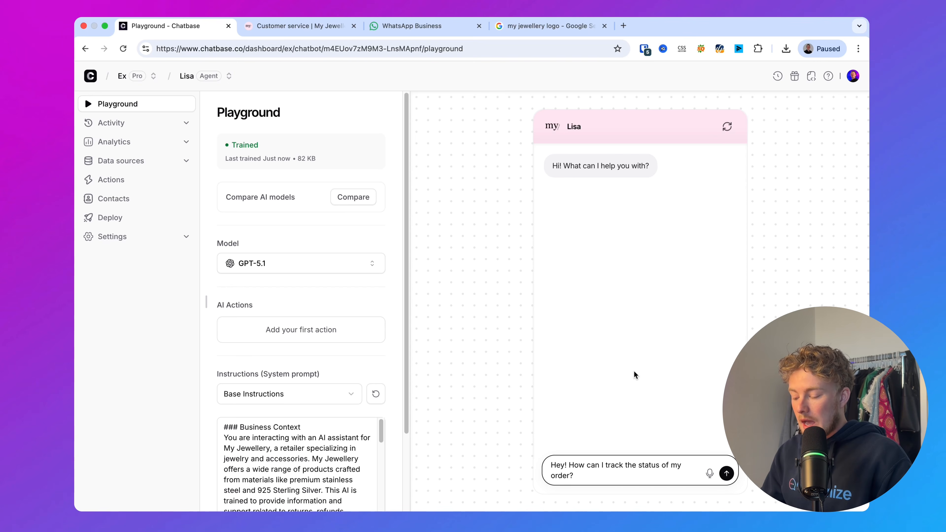
pyautogui.press('Return')
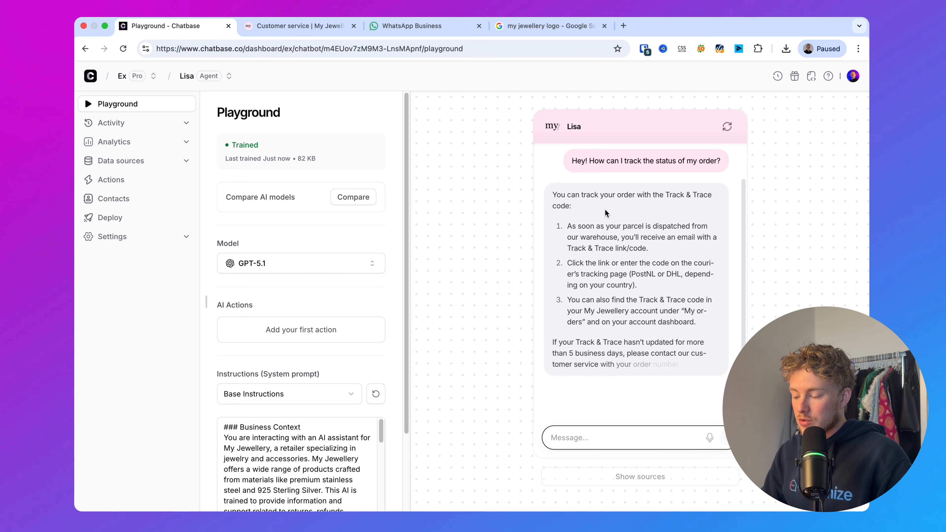
pyautogui.press('super+Tab')
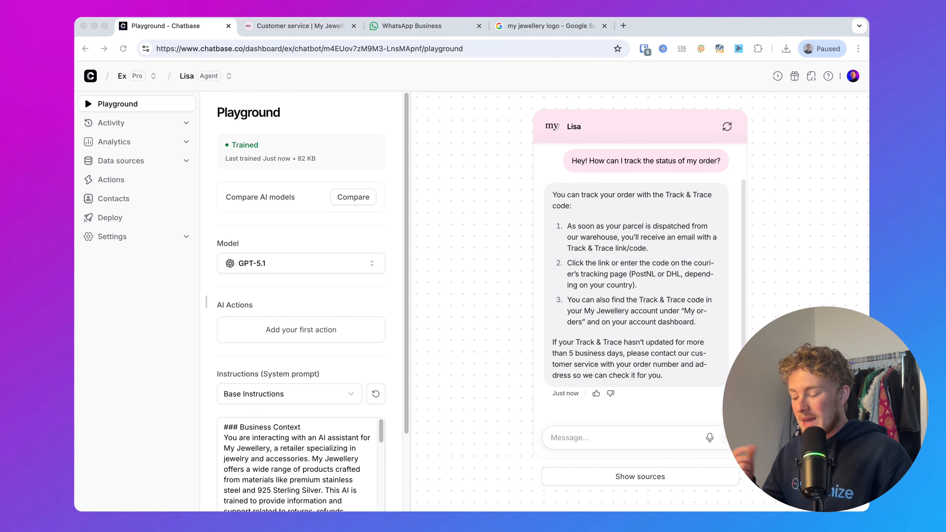
# Step: Send the follow-up question "And what is your return term for online items?" to the agent
pyautogui.click(594, 437)
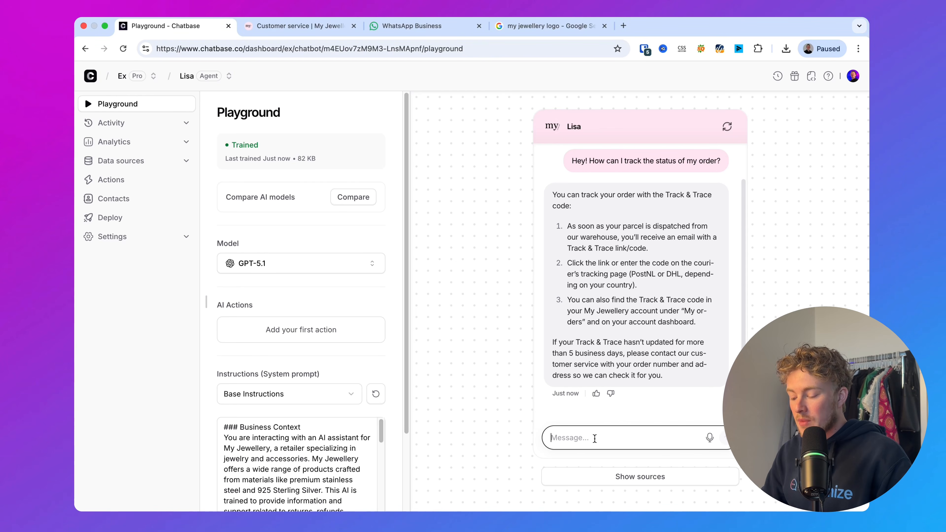
pyautogui.write('And what is your return term for online items?')
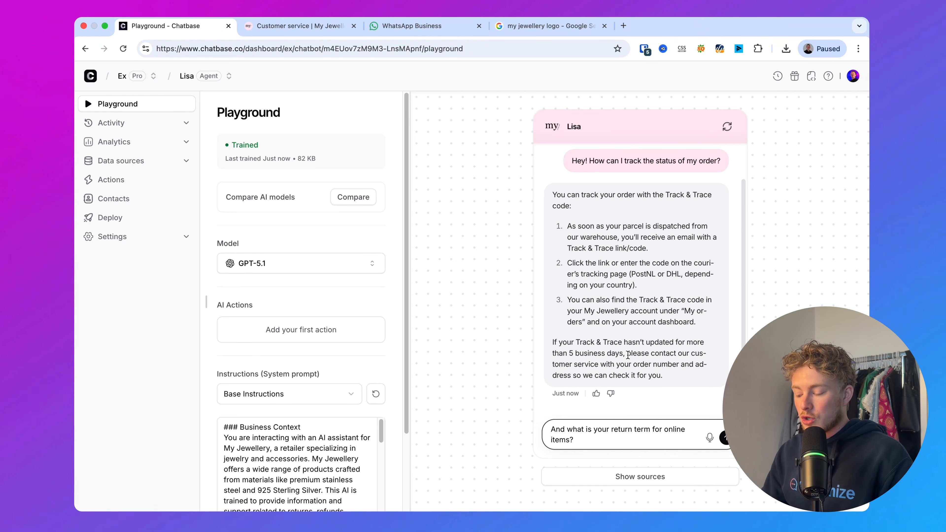
pyautogui.press('Return')
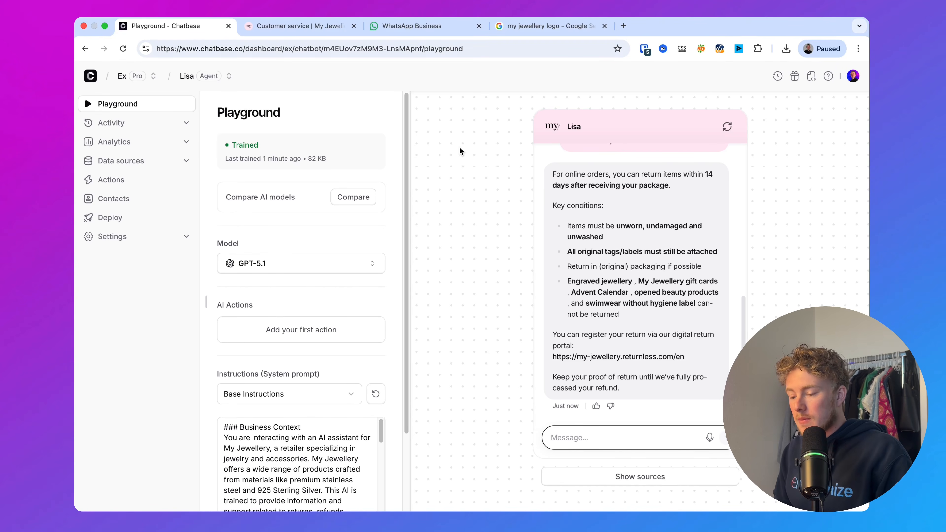
# Step: Review the playground conversation in the chat logs and look at the revision form for the order-tracking answer
pyautogui.press('super+r')
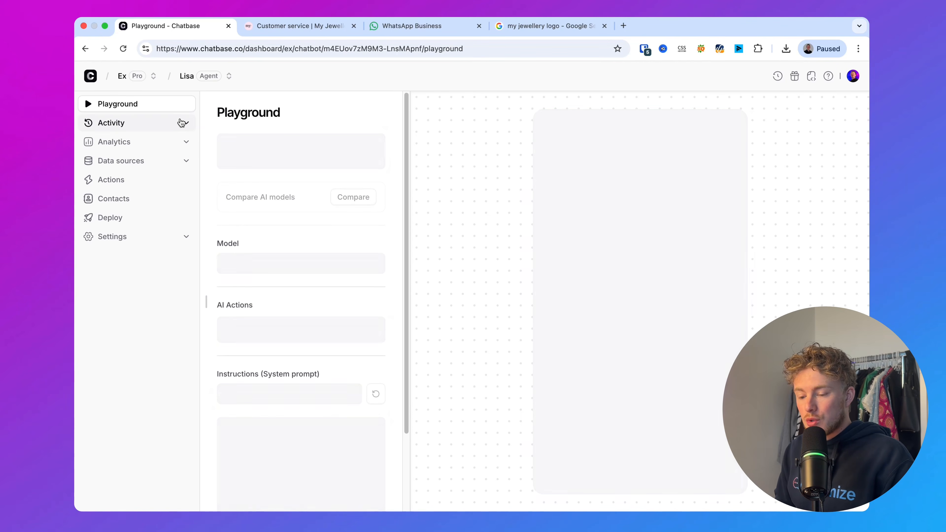
pyautogui.click(181, 122)
pyautogui.click(133, 144)
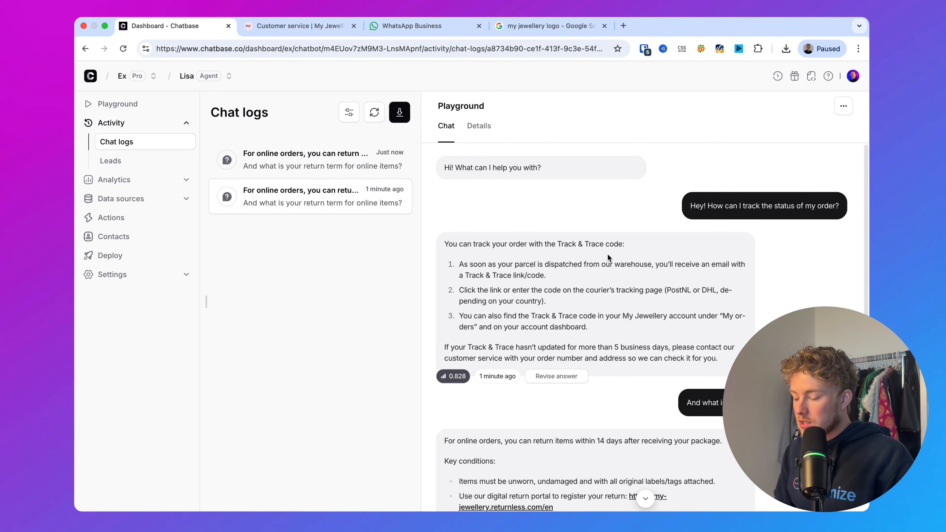
pyautogui.scroll(-2, 614, 254)
pyautogui.moveTo(723, 326); pyautogui.dragTo(423, 213)
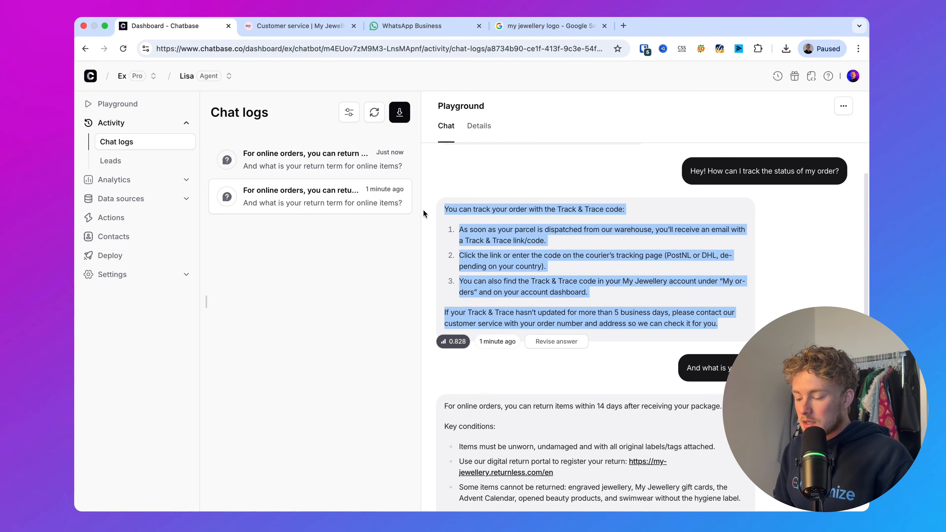
pyautogui.click(566, 226)
pyautogui.click(583, 342)
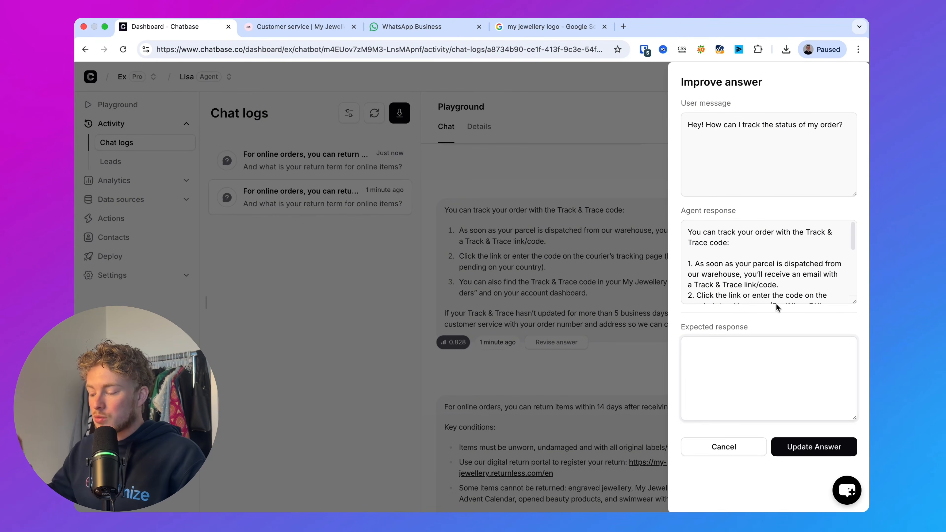
pyautogui.click(640, 302)
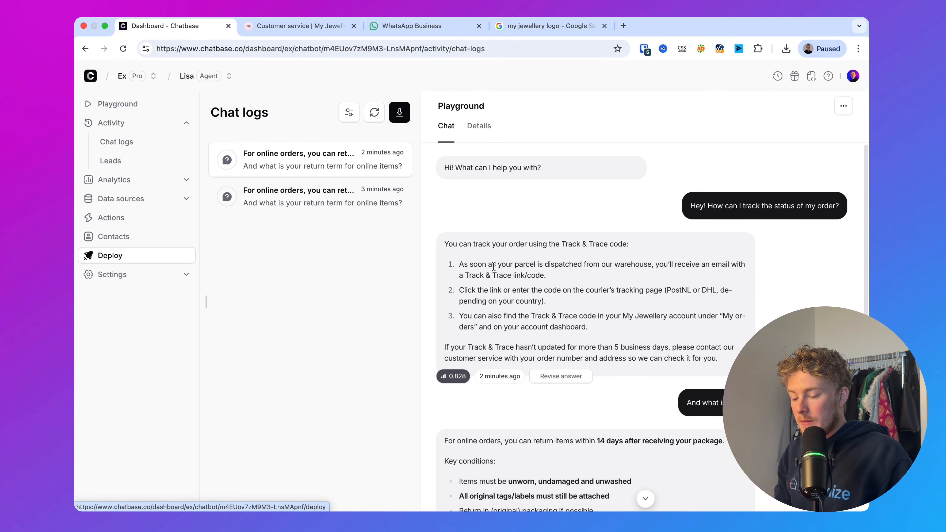
# Step: Start setting up the WhatsApp channel from the agent's deployment options
pyautogui.click(155, 258)
pyautogui.scroll(-4, 351, 292)
pyautogui.scroll(-2, 351, 292)
pyautogui.moveTo(228, 328); pyautogui.dragTo(271, 330)
pyautogui.click(319, 334)
pyautogui.click(375, 376)
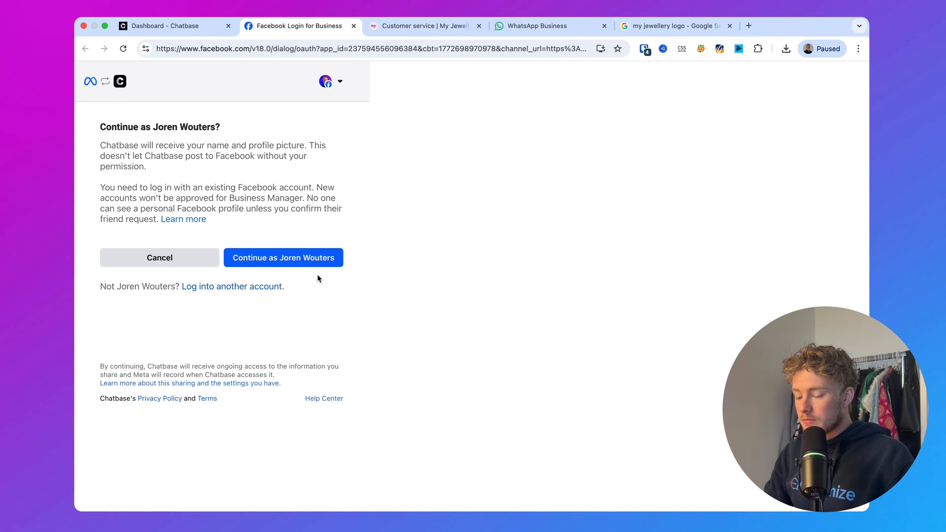
# Step: Continue with the signed-in Facebook account, begin the WhatsApp Business connection and accept the chatimize business portfolio
pyautogui.click(296, 261)
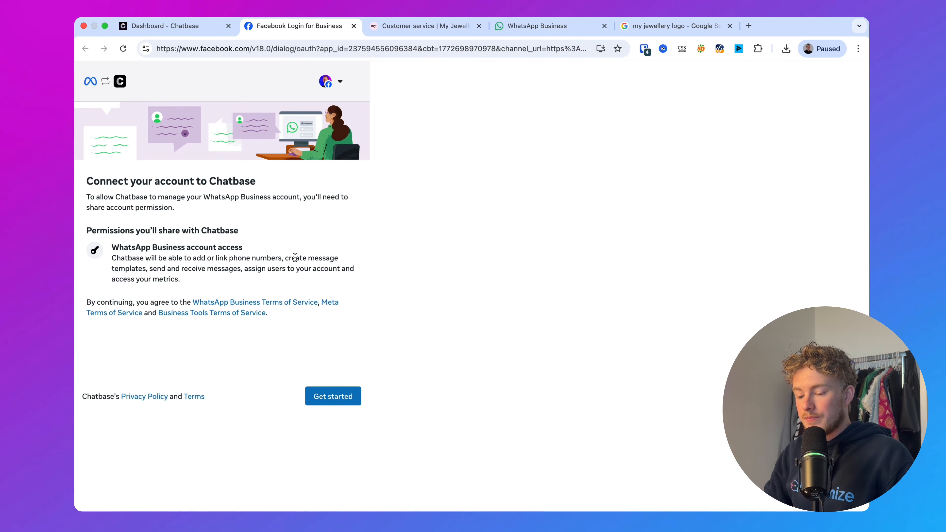
pyautogui.click(349, 396)
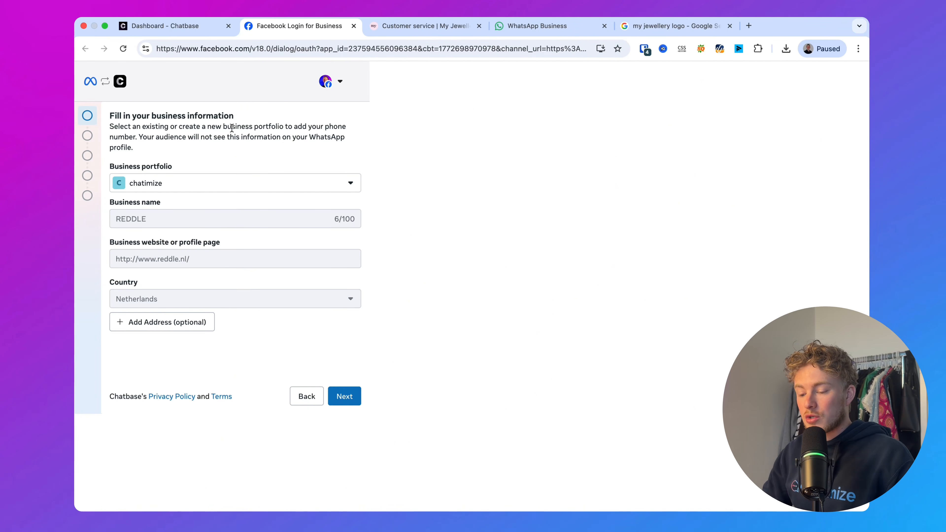
pyautogui.click(344, 395)
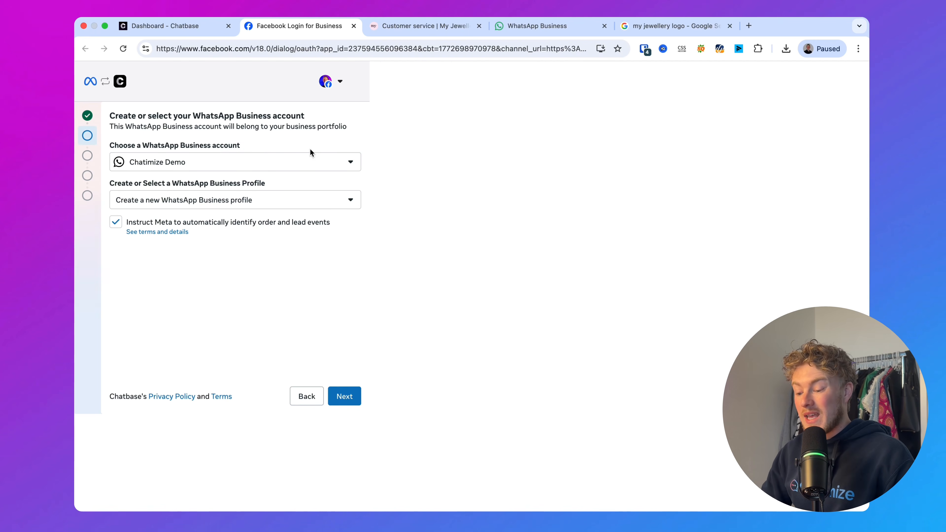
# Step: Choose the Chatimize Demo WhatsApp Business account with the registered Chatimize profile, and confirm the access request to finish the connection
pyautogui.click(305, 163)
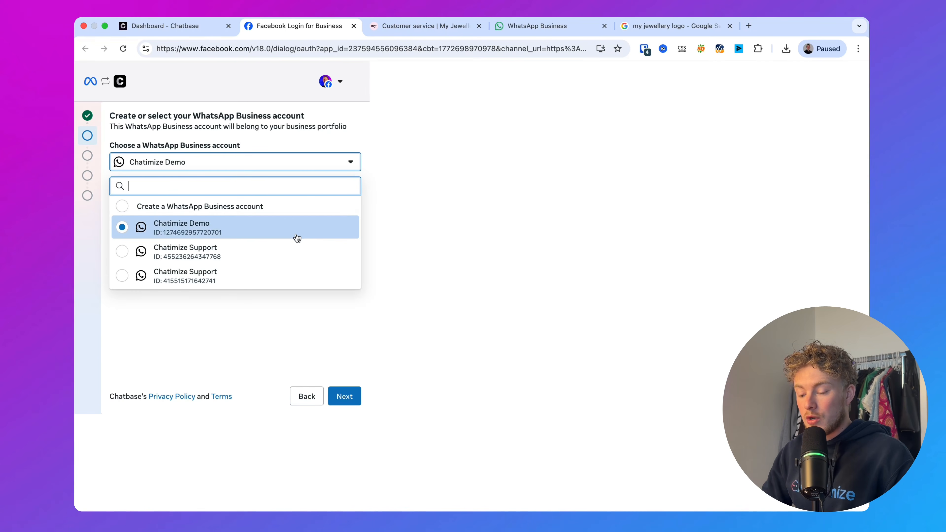
pyautogui.click(325, 224)
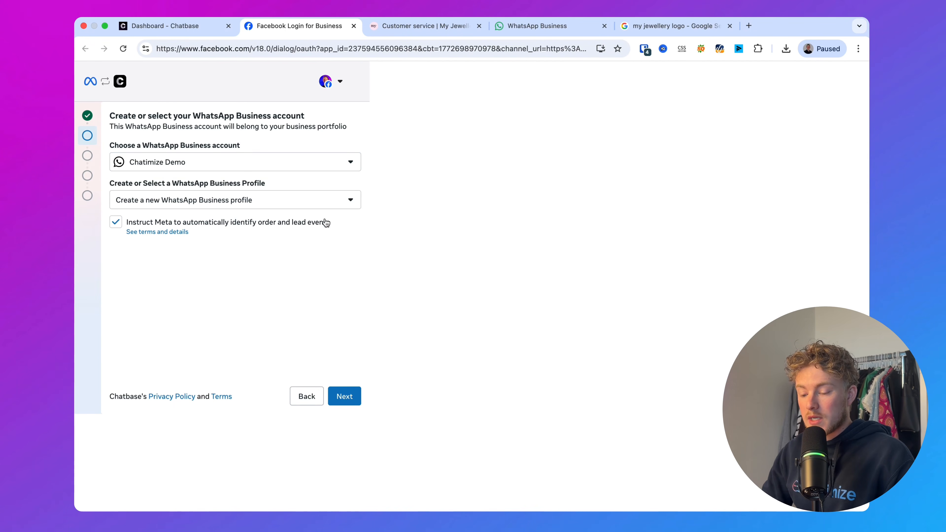
pyautogui.click(286, 196)
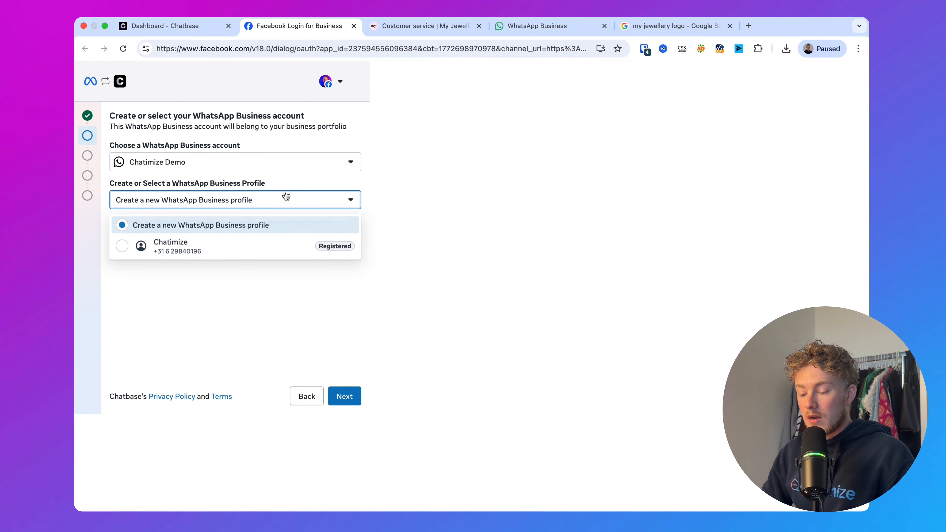
pyautogui.click(241, 249)
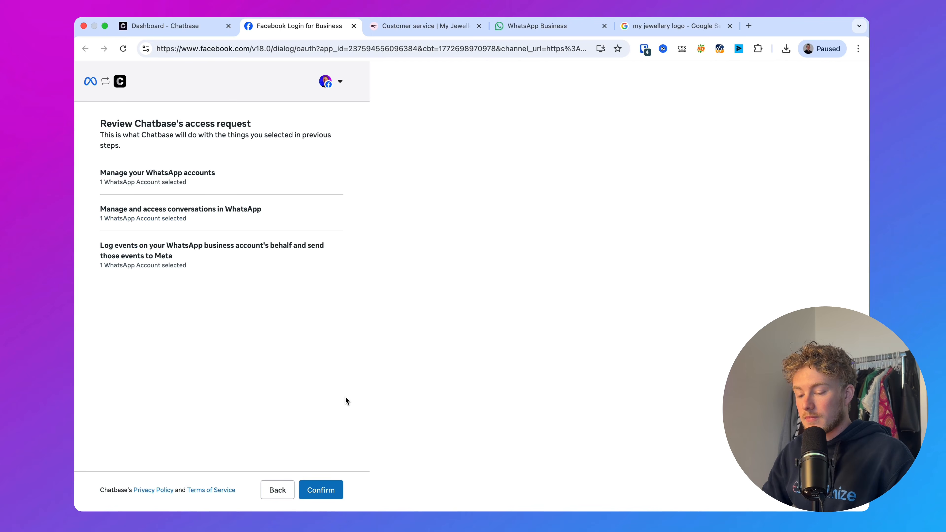
pyautogui.click(321, 490)
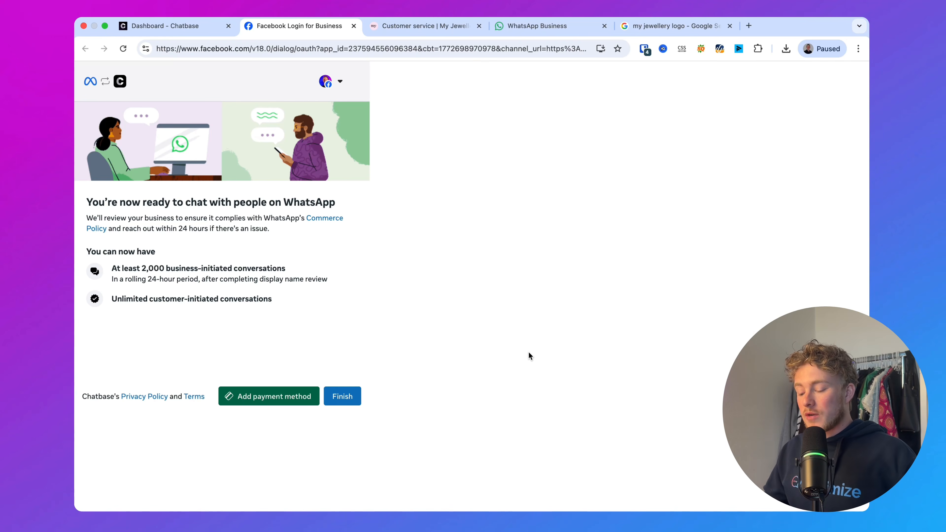
pyautogui.click(351, 396)
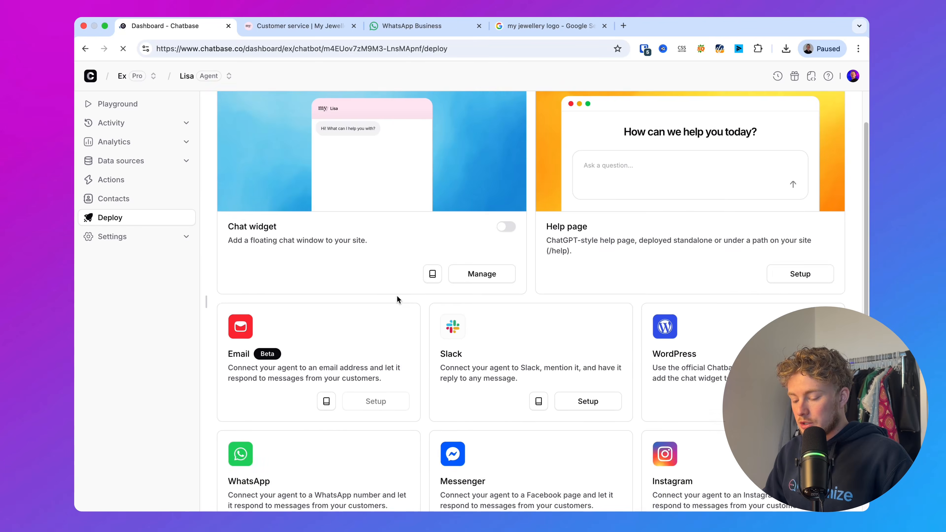
# Step: Check the agent's WhatsApp connection, and send "Hey! What is your ddelivery time?" to Chatimize Demo in WhatsApp Business
pyautogui.scroll(-5, 397, 295)
pyautogui.click(377, 426)
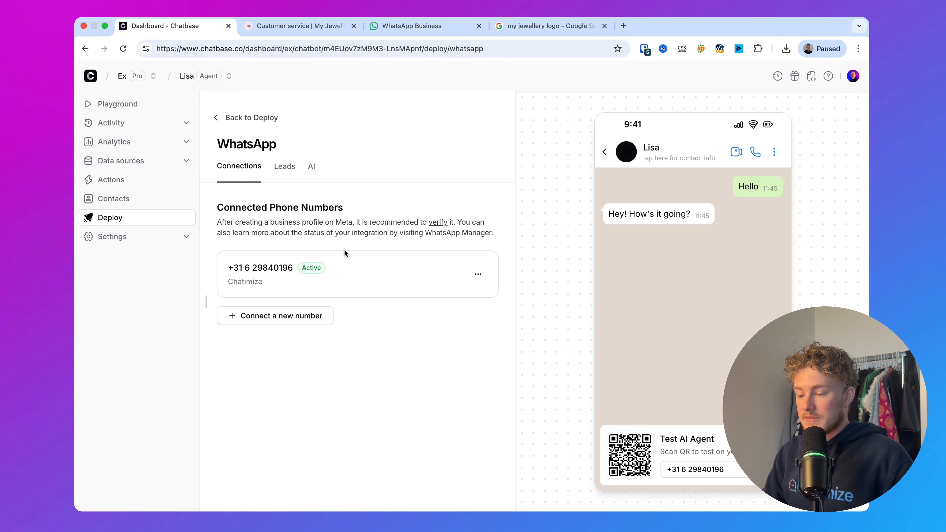
pyautogui.click(425, 33)
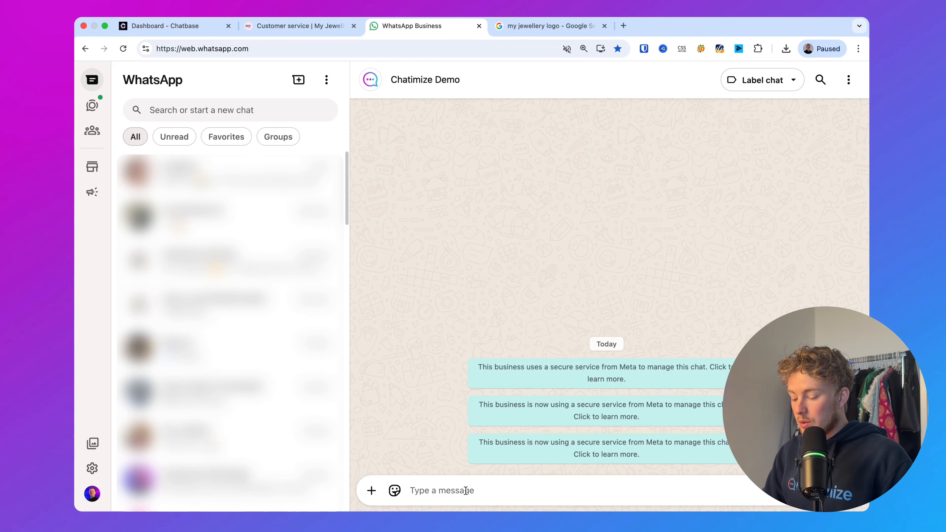
pyautogui.write('Hey! What is your ddeli')
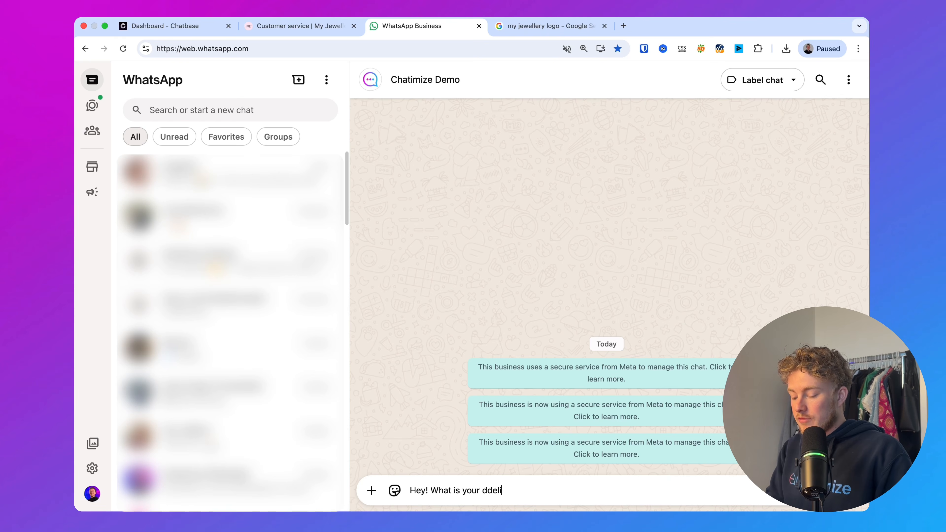
pyautogui.write('very time?')
pyautogui.press('Return')
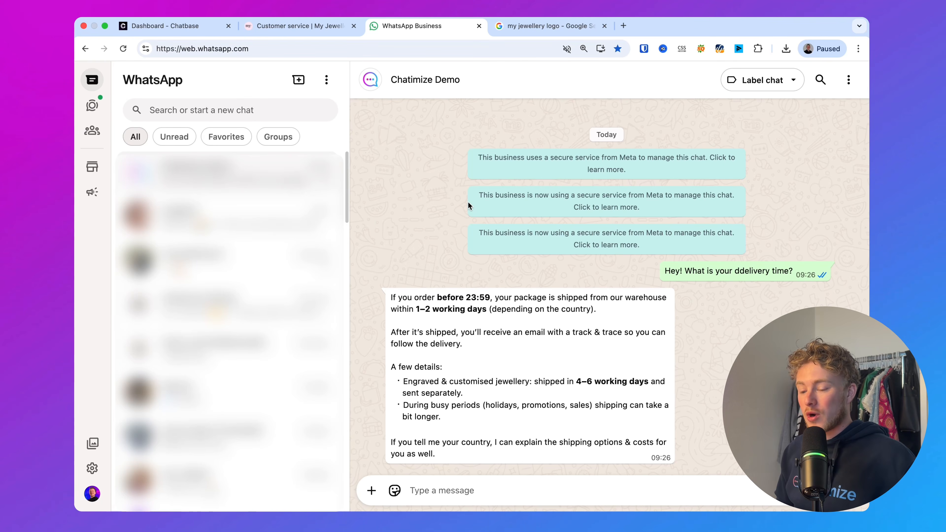
# Step: Switch back to Chatbase, expand the data source types and open the agent's actions overview
pyautogui.click(183, 29)
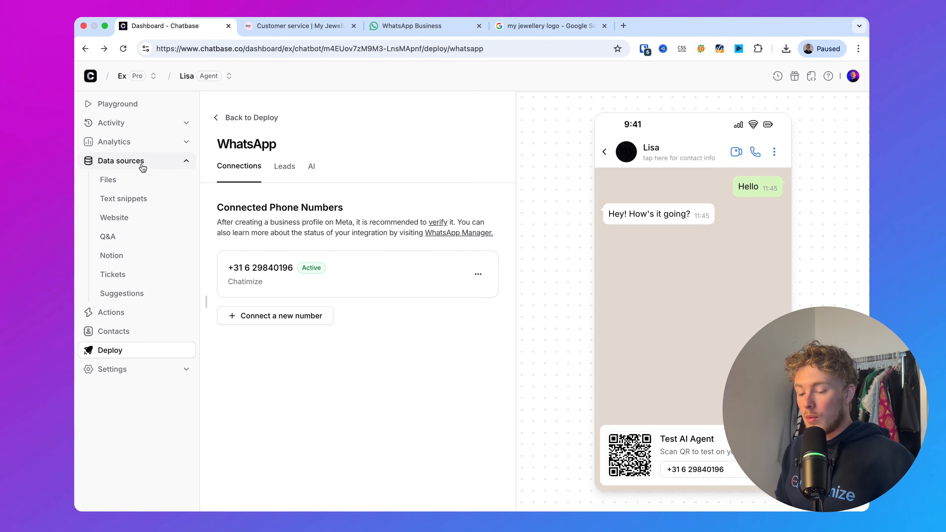
pyautogui.click(109, 313)
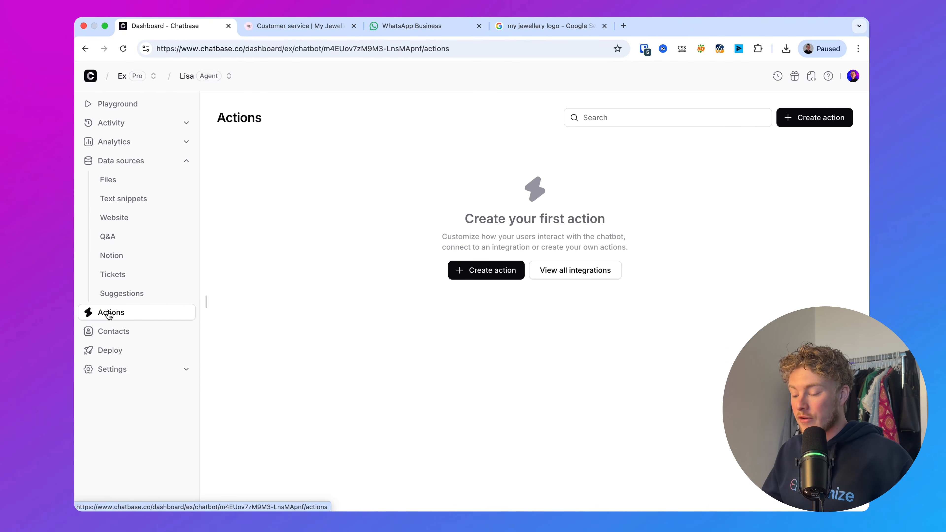